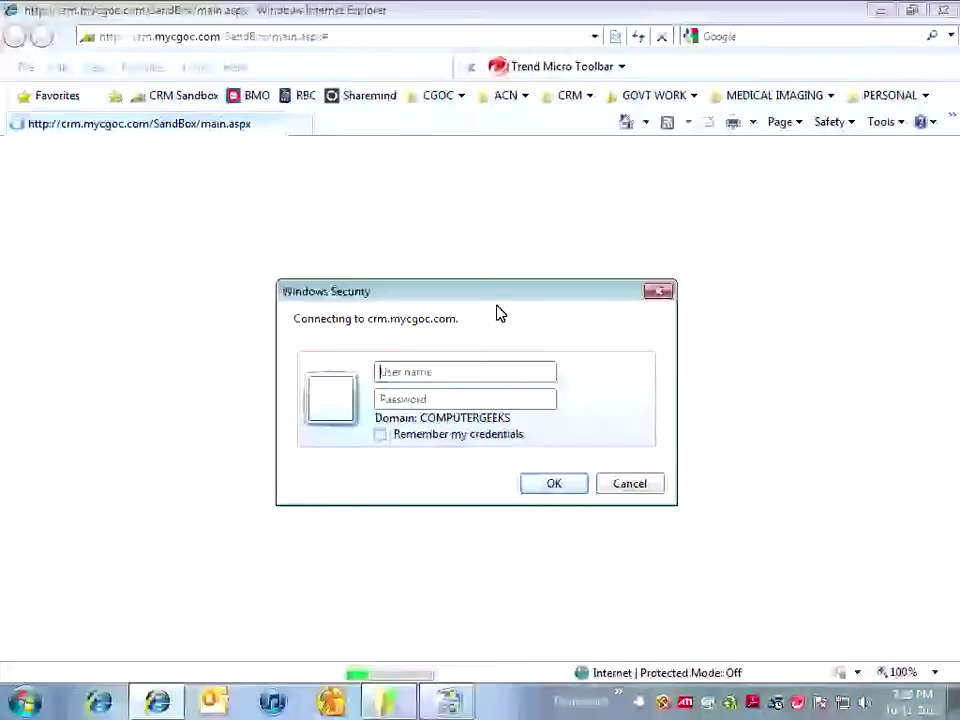
Step: Sign in to the CRM site with the account user name and password
type("gabe")
key("Tab")
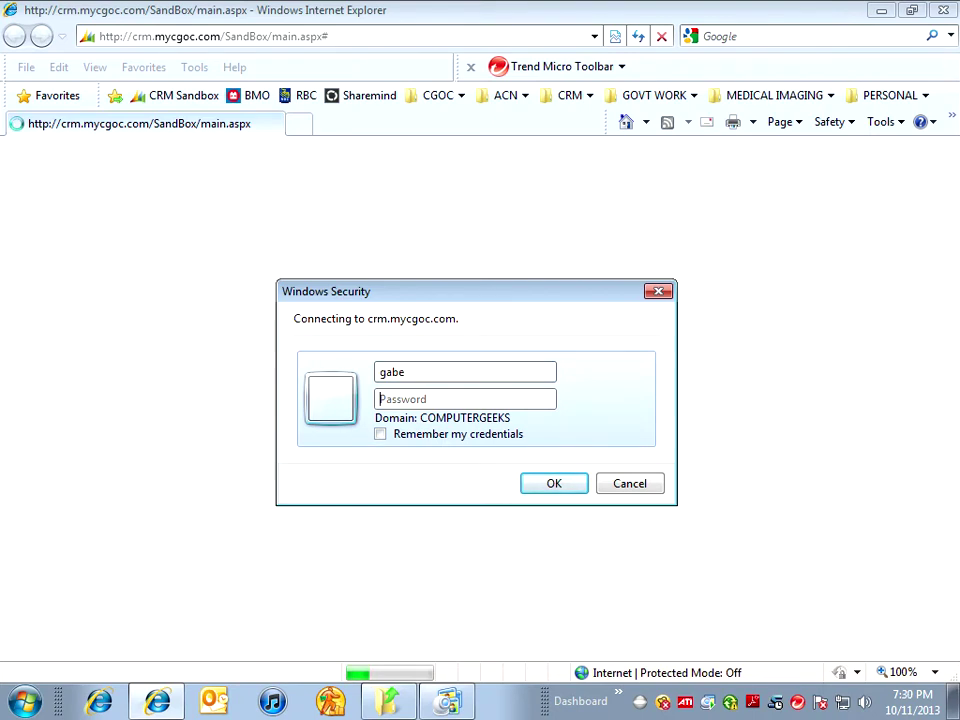
type("•••••••••••")
key("Return")
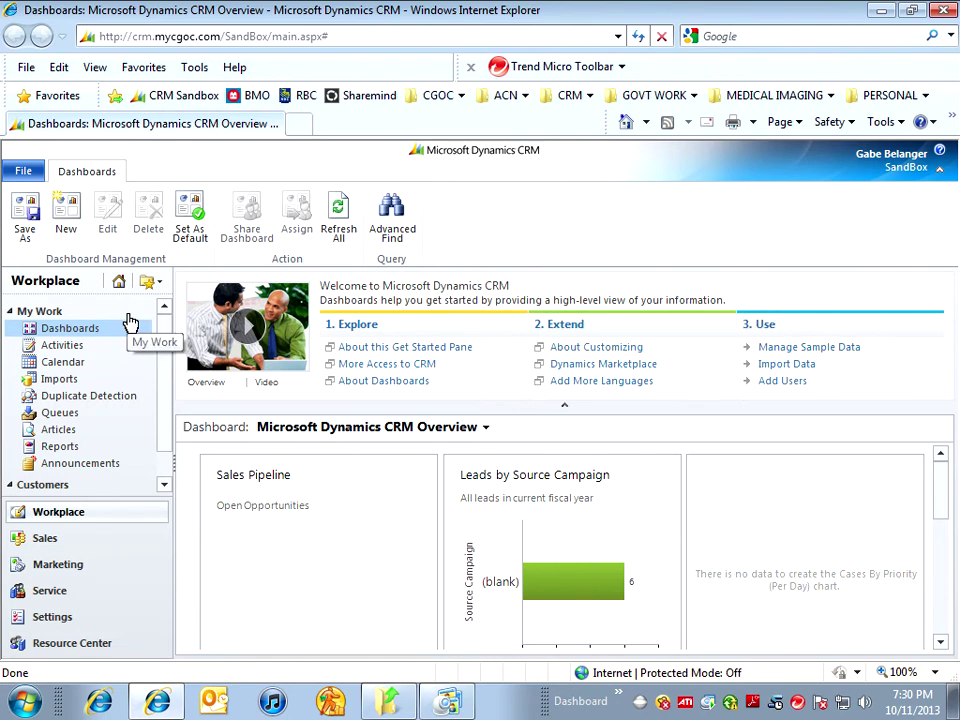
Step: Go to the Sales area and display the My Open Opportunities list
scroll(158, 395, "down", 1)
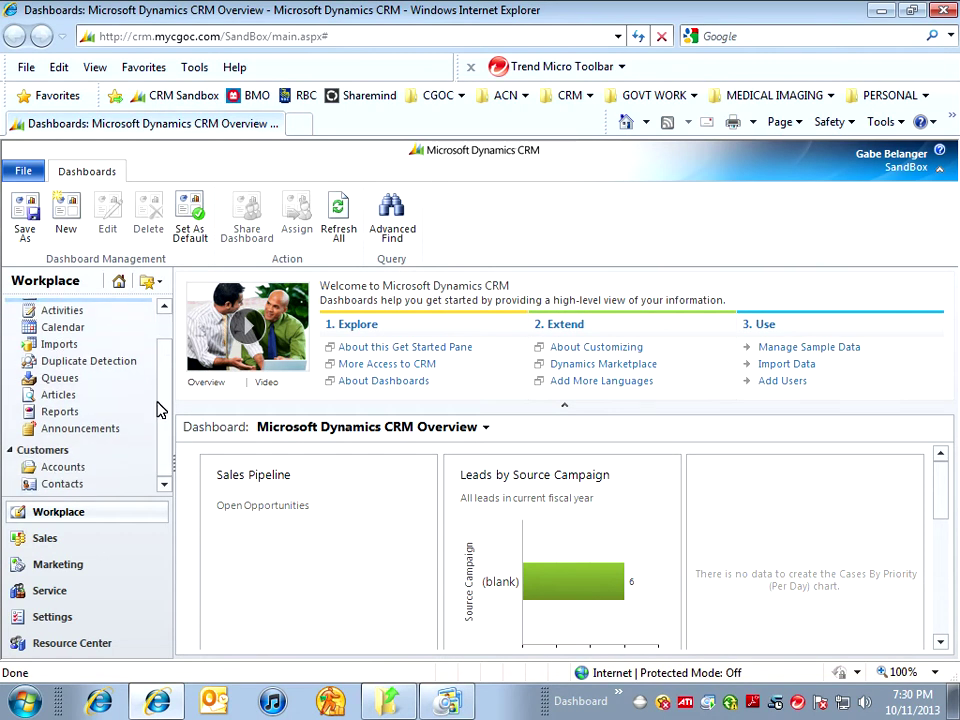
scroll(146, 381, "up", 1)
scroll(146, 388, "down", 1)
left_click(43, 540)
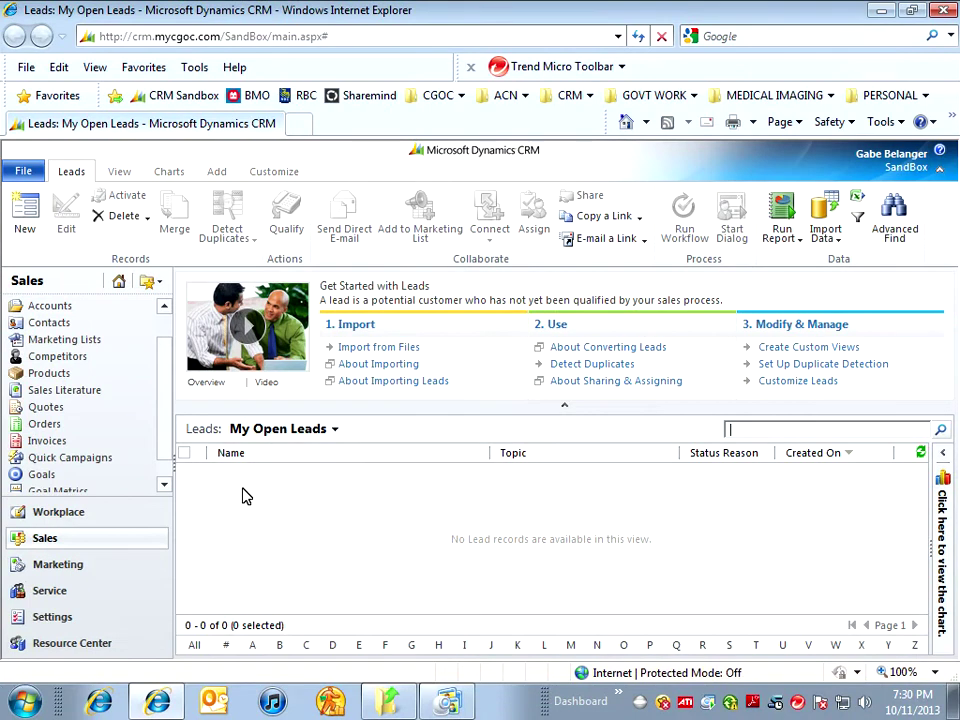
left_click_drag(168, 400, 171, 354)
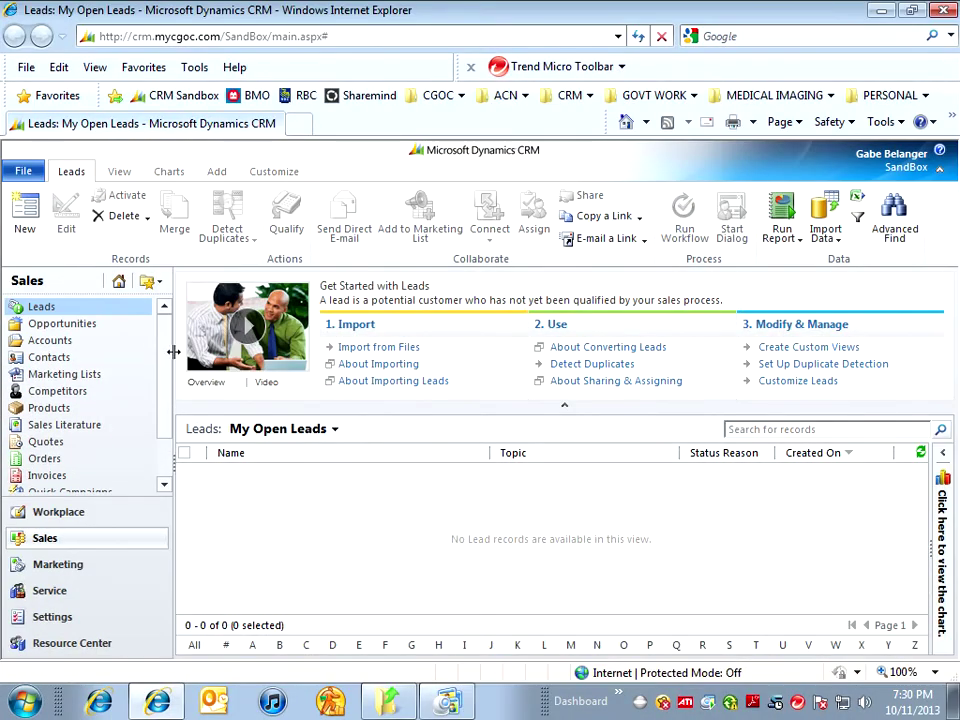
left_click(34, 330)
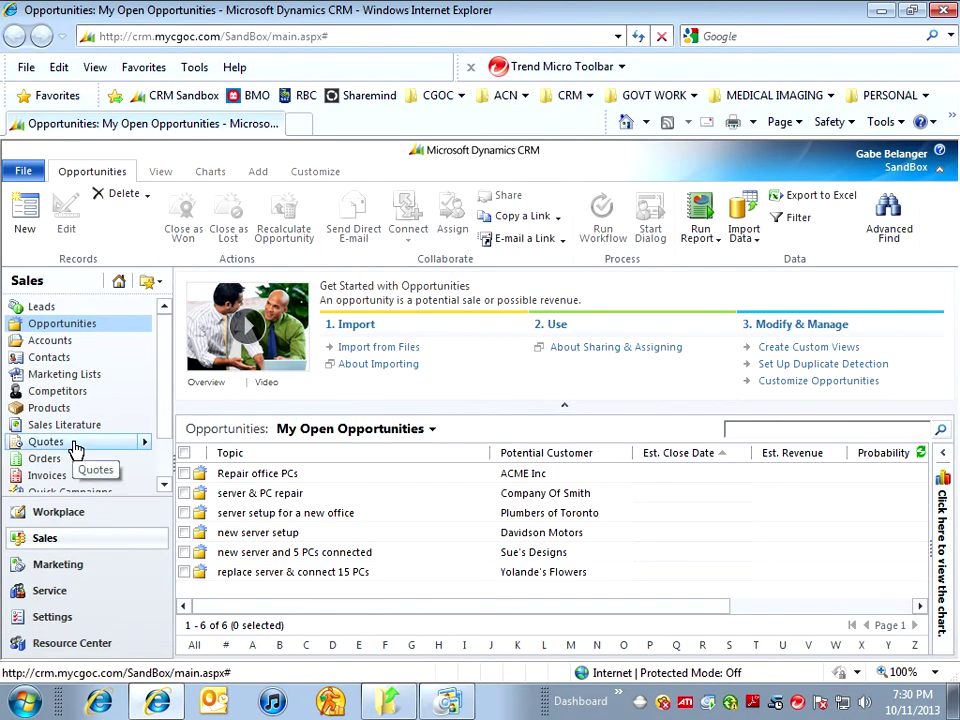
Step: Open the quote "New server & connect 15 PCs with full anti-virus" from the sales quotes and activate it
left_click(45, 442)
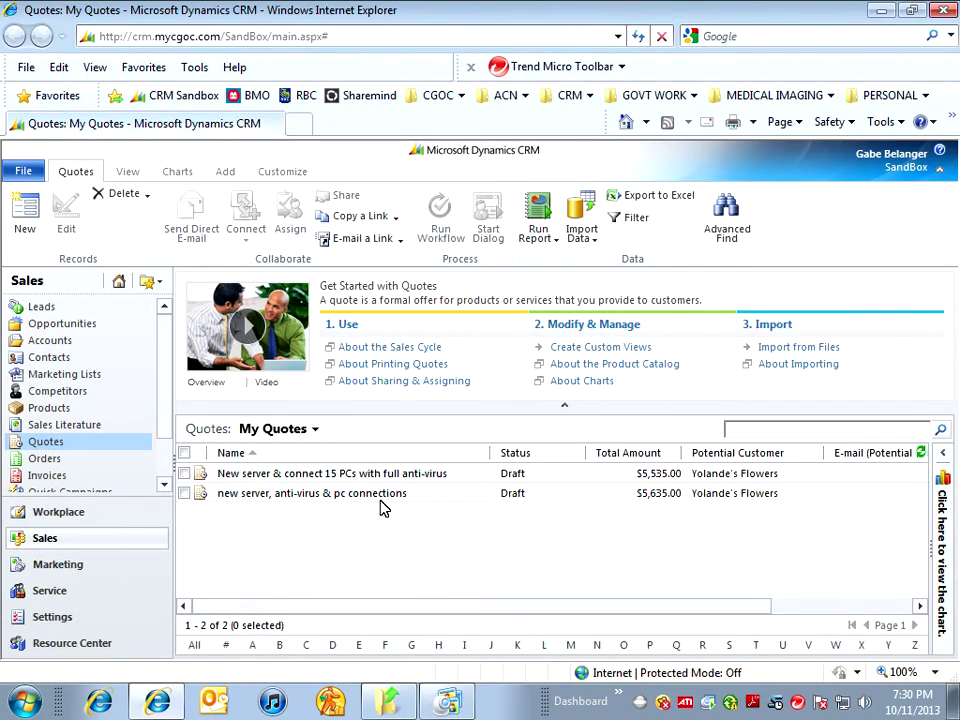
left_click(234, 477)
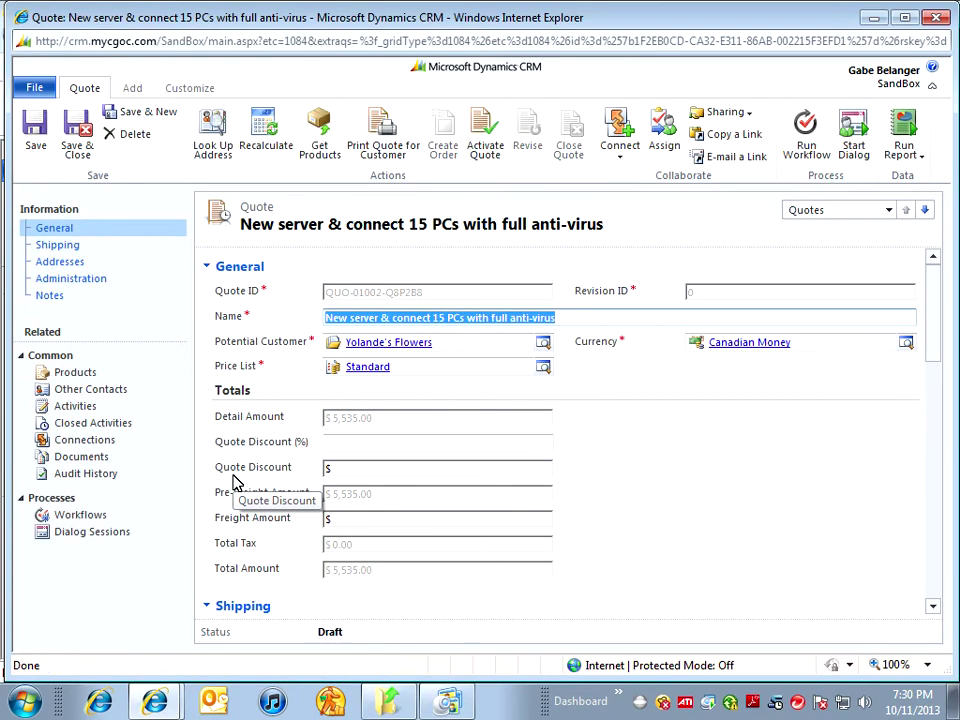
left_click(489, 150)
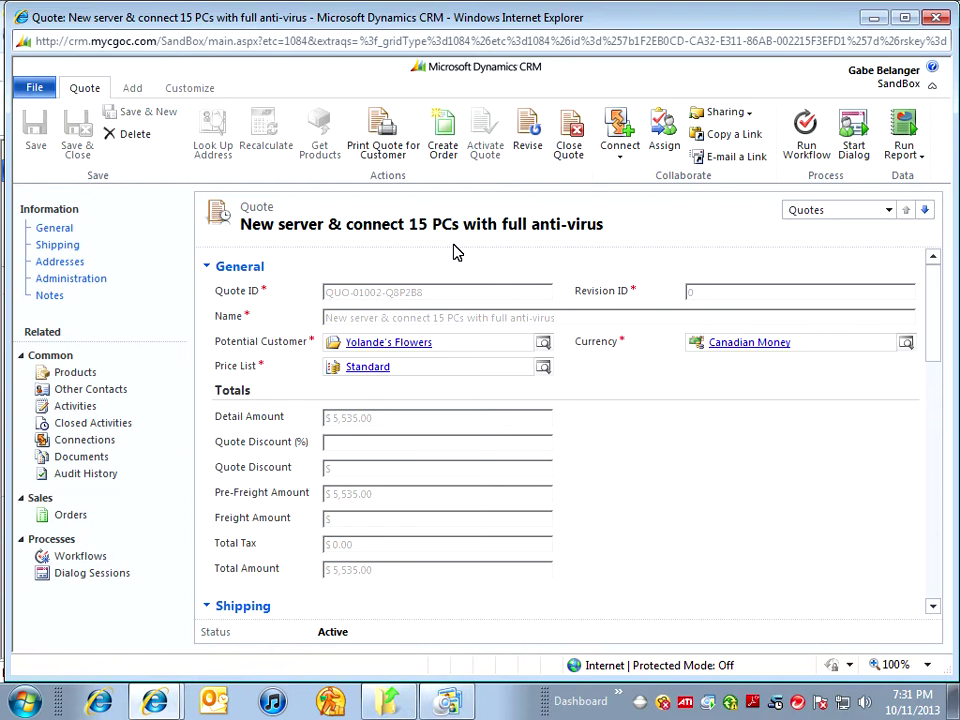
Step: Create an order from the active quote with status reason Won and the description "she went with her favorite anti virus"
left_click(441, 148)
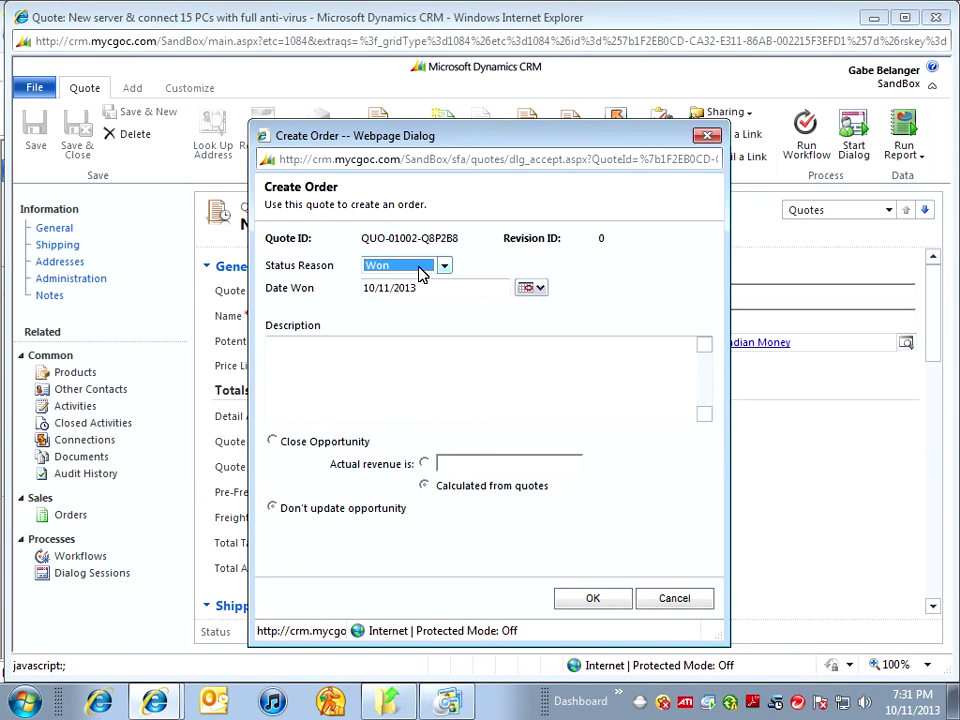
left_click(422, 355)
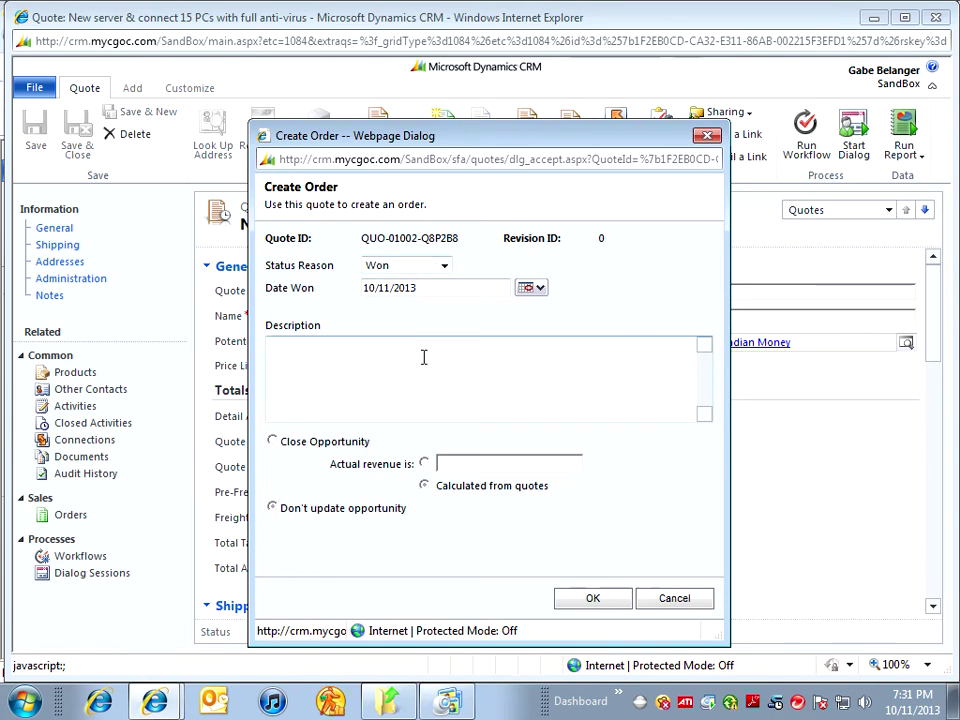
type("she went with he")
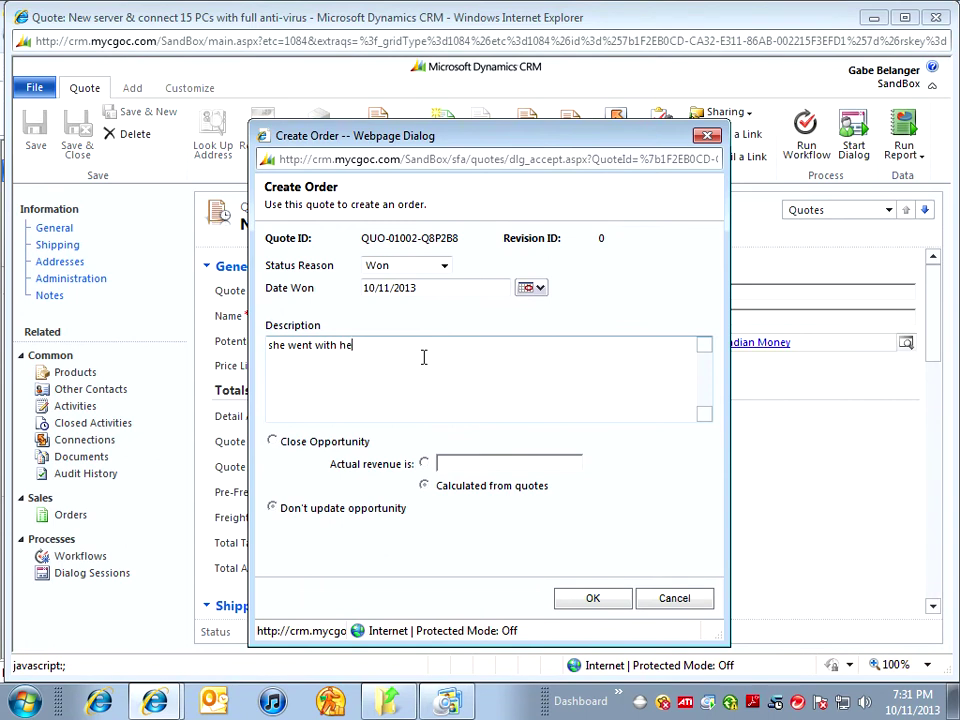
type("r favorite anti virus")
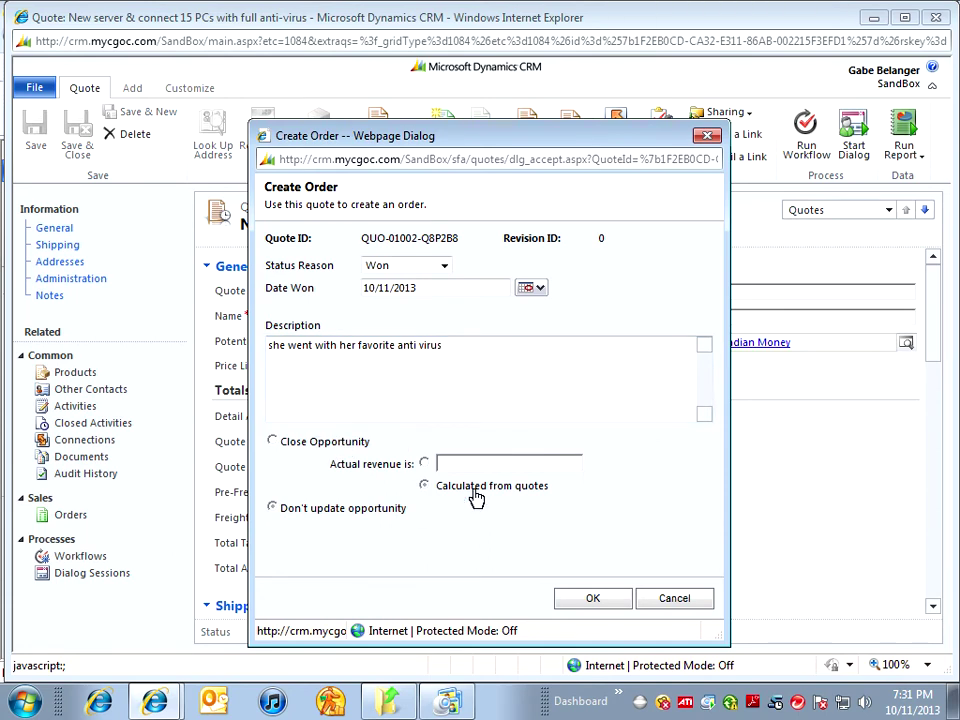
left_click(590, 596)
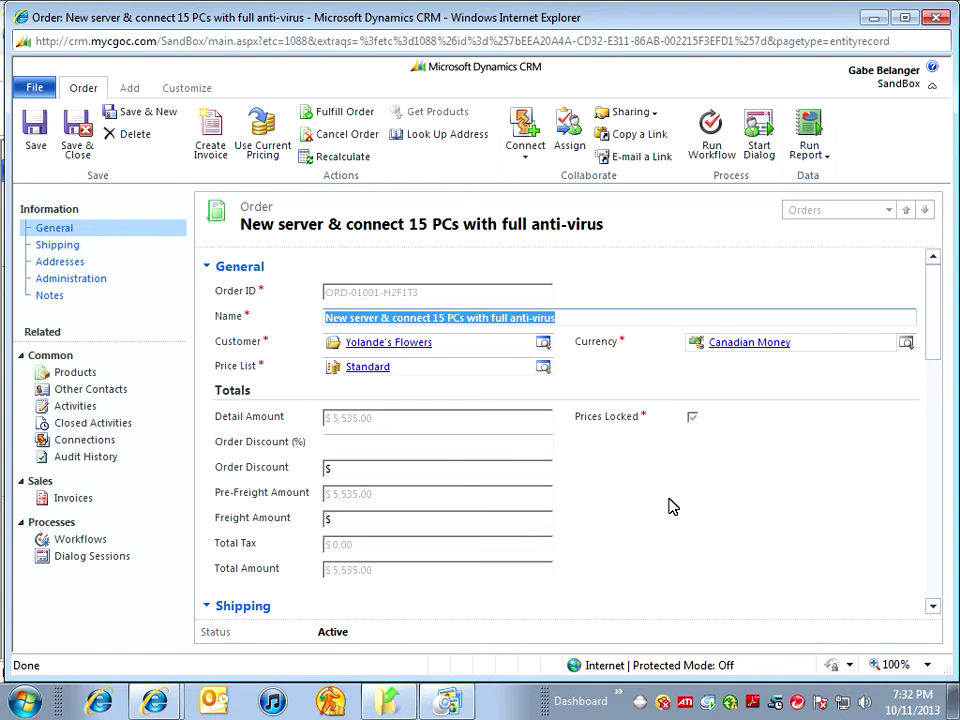
Step: Create an invoice from the order and look through its totals and shipping sections
left_click(203, 160)
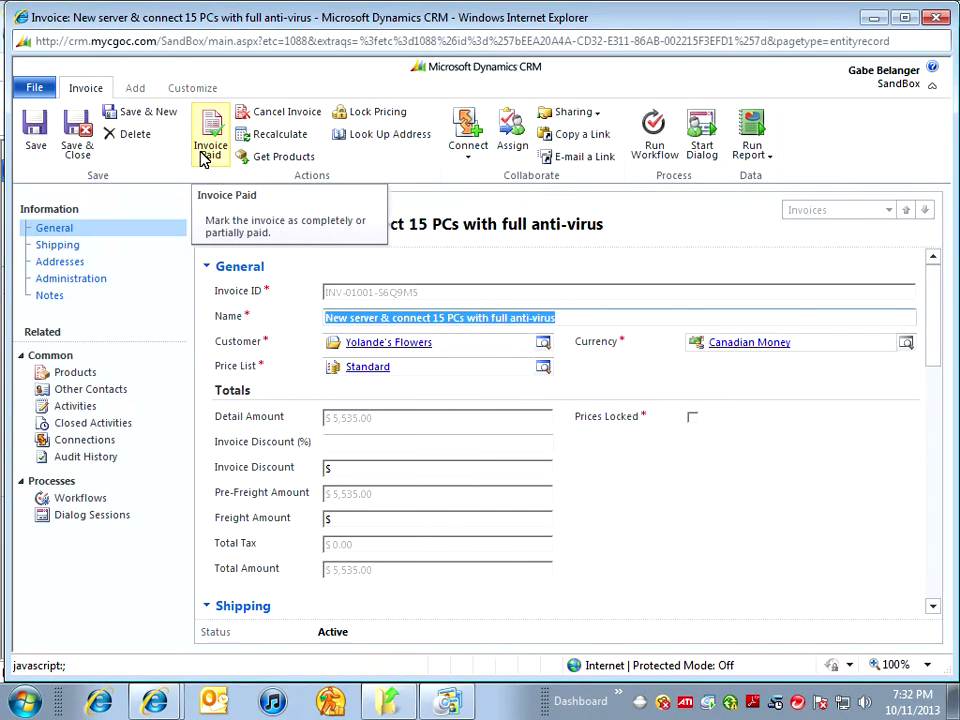
scroll(753, 505, "down", 2)
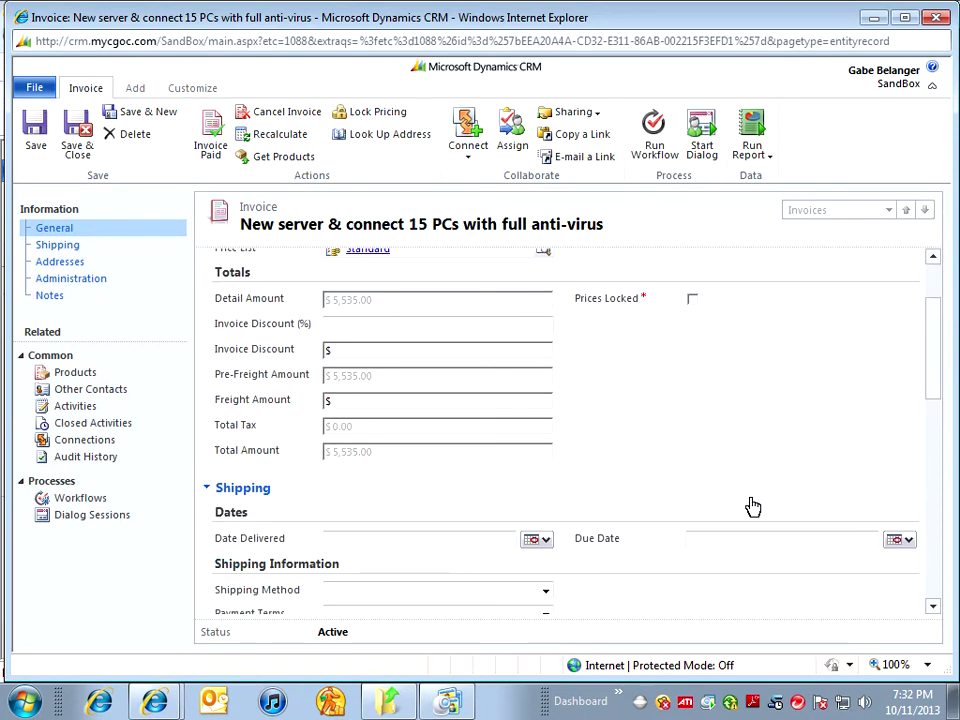
scroll(750, 497, "down", 3)
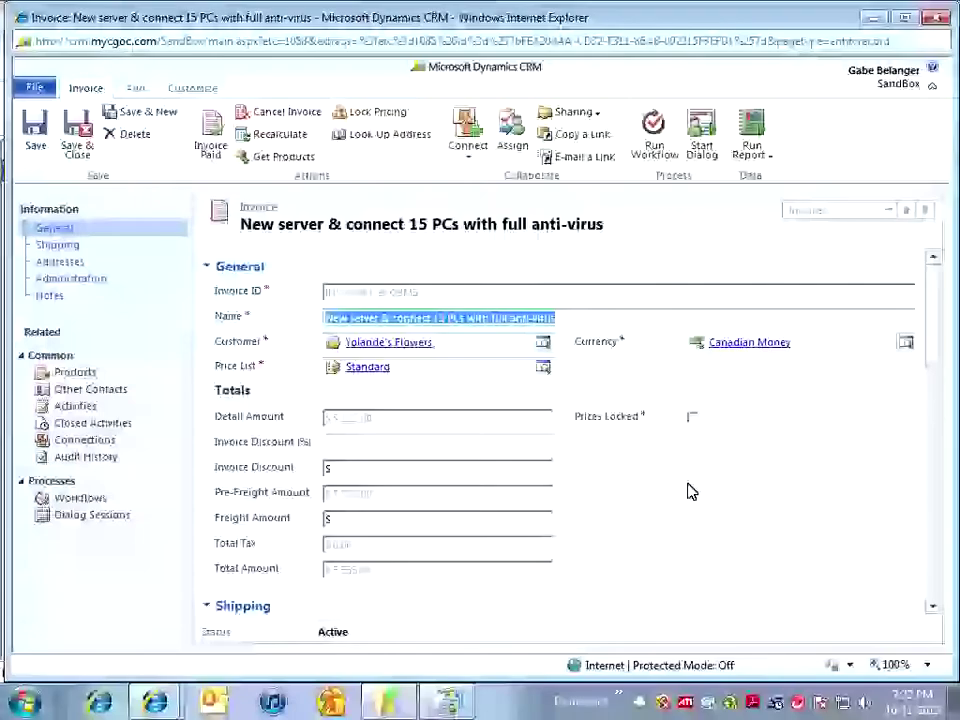
Step: Review the invoice's product lines and return to its general information
left_click(73, 377)
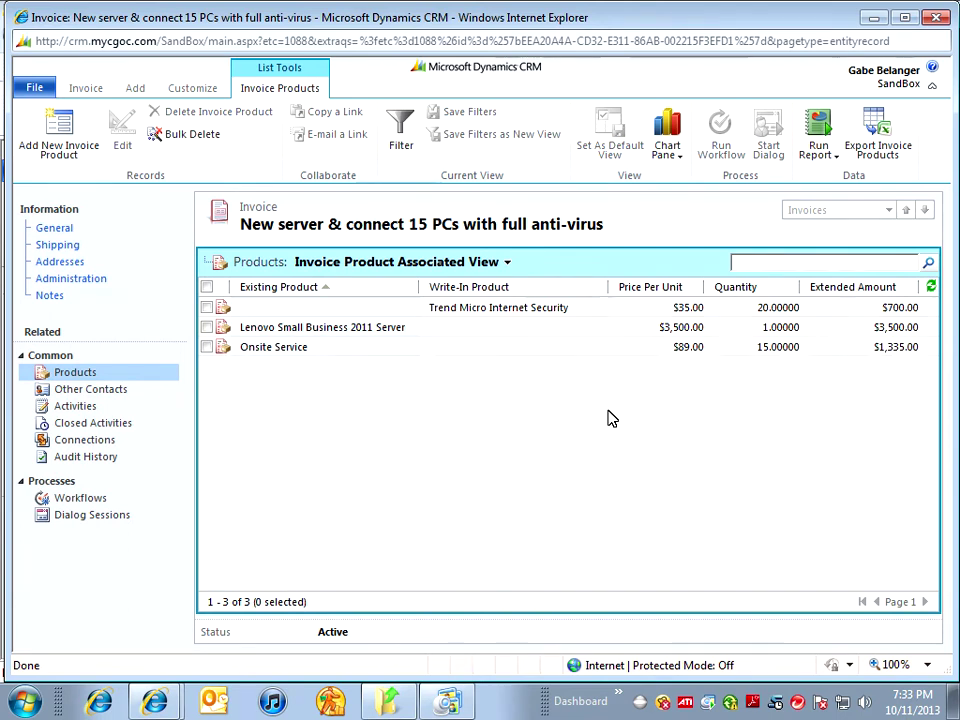
left_click(50, 230)
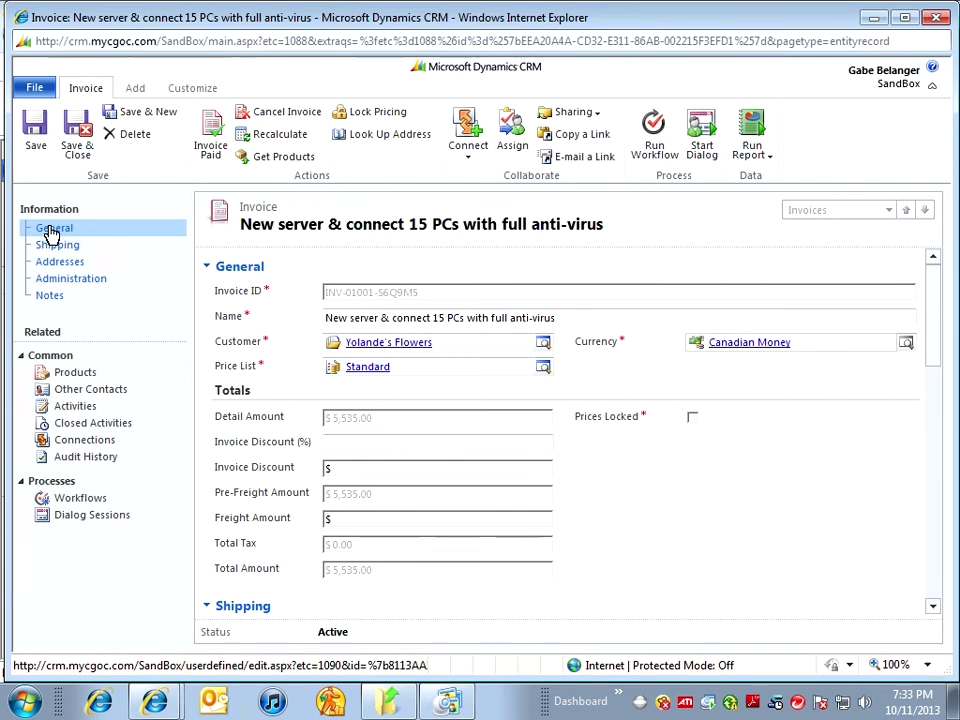
left_click(65, 362)
left_click(65, 360)
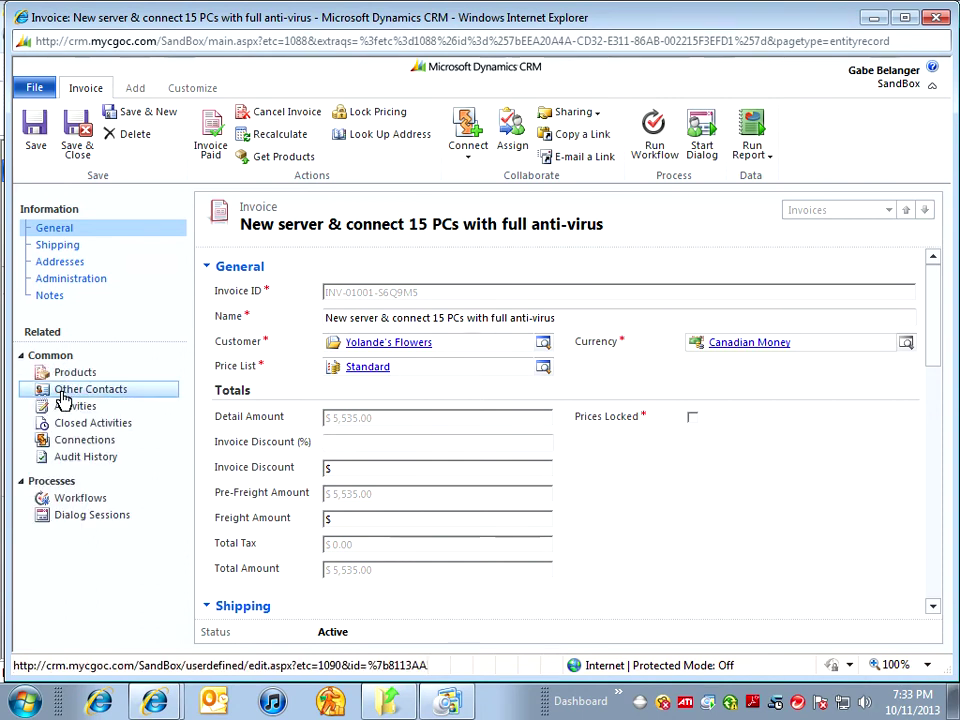
left_click(62, 376)
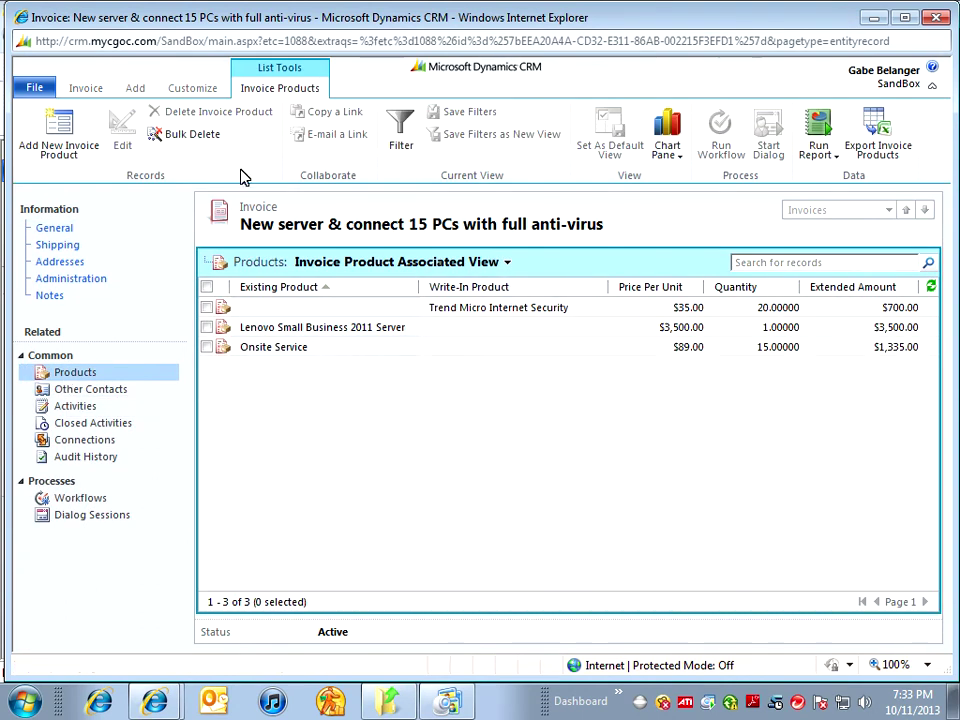
left_click(55, 229)
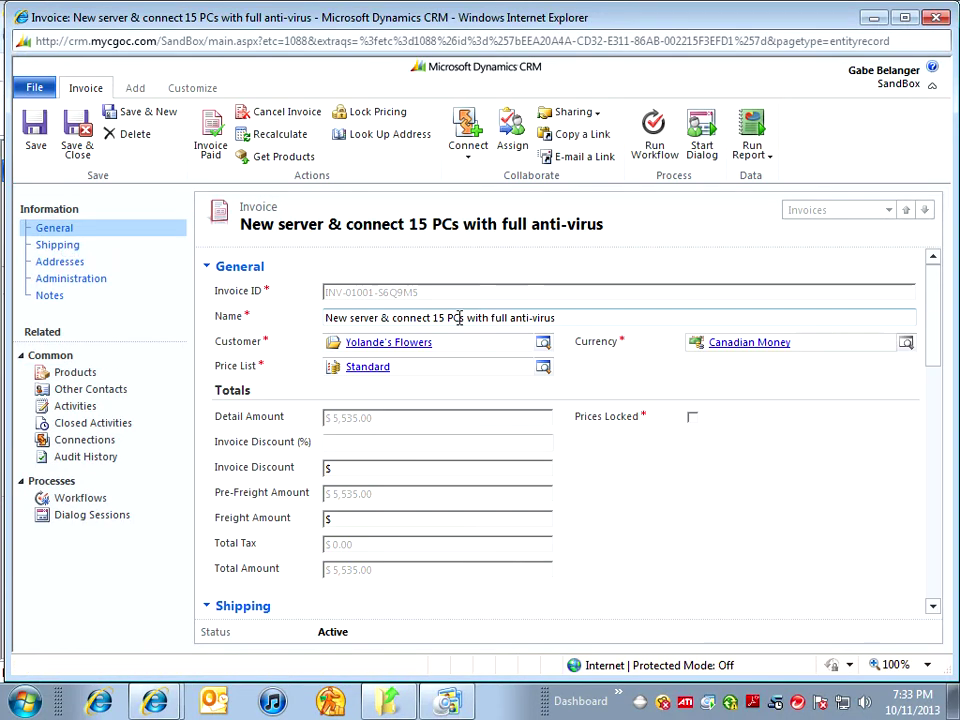
Step: Mark the invoice as paid with the status reason Complete
left_click(211, 148)
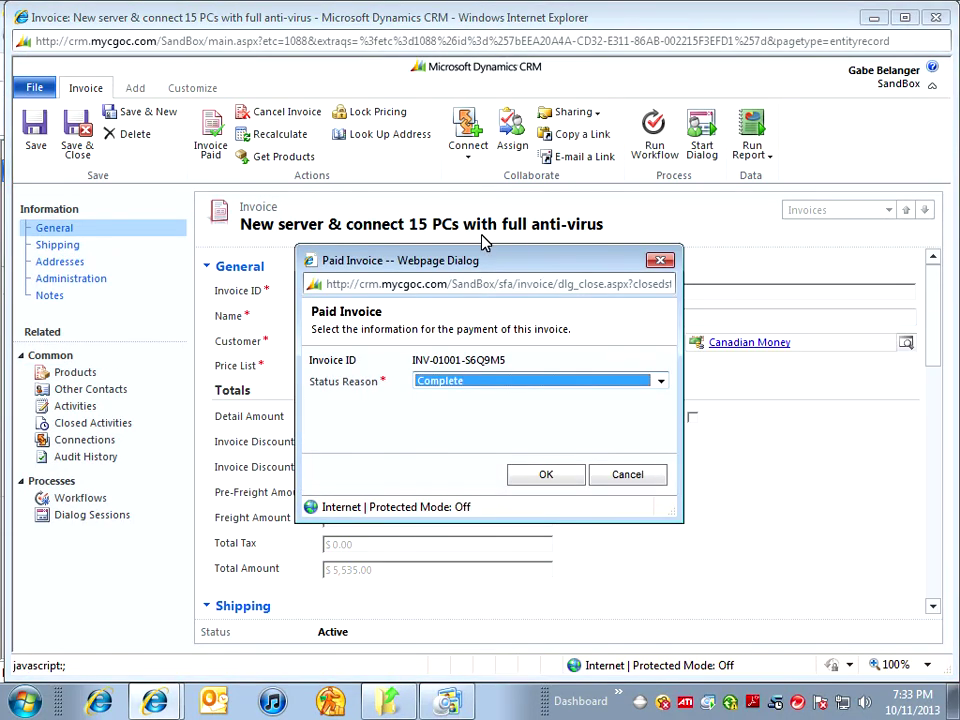
left_click(594, 389)
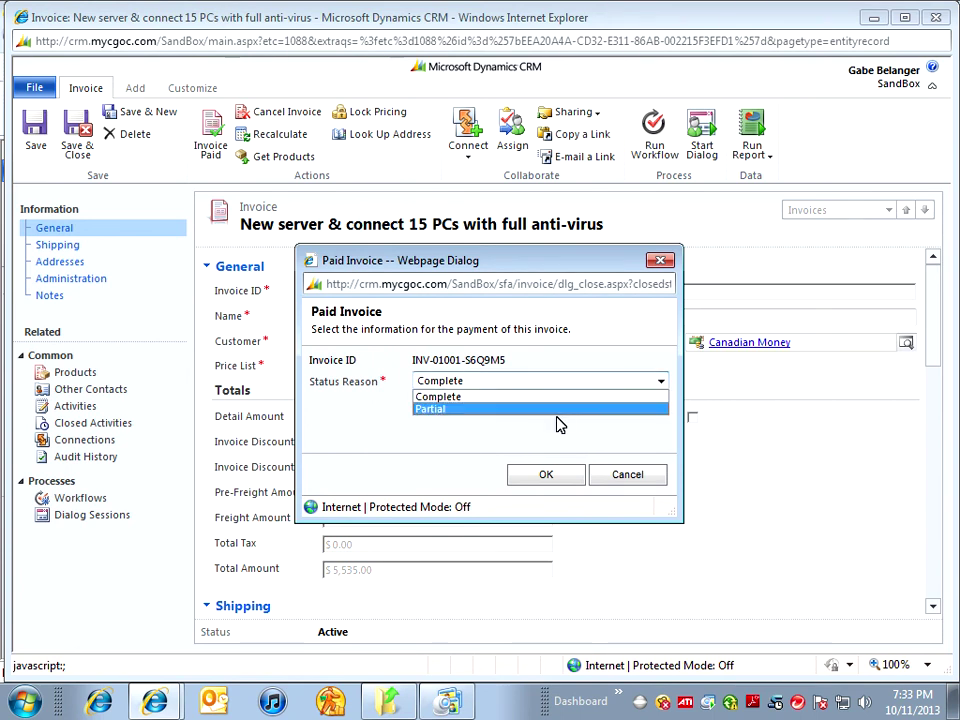
left_click(593, 336)
left_click(531, 488)
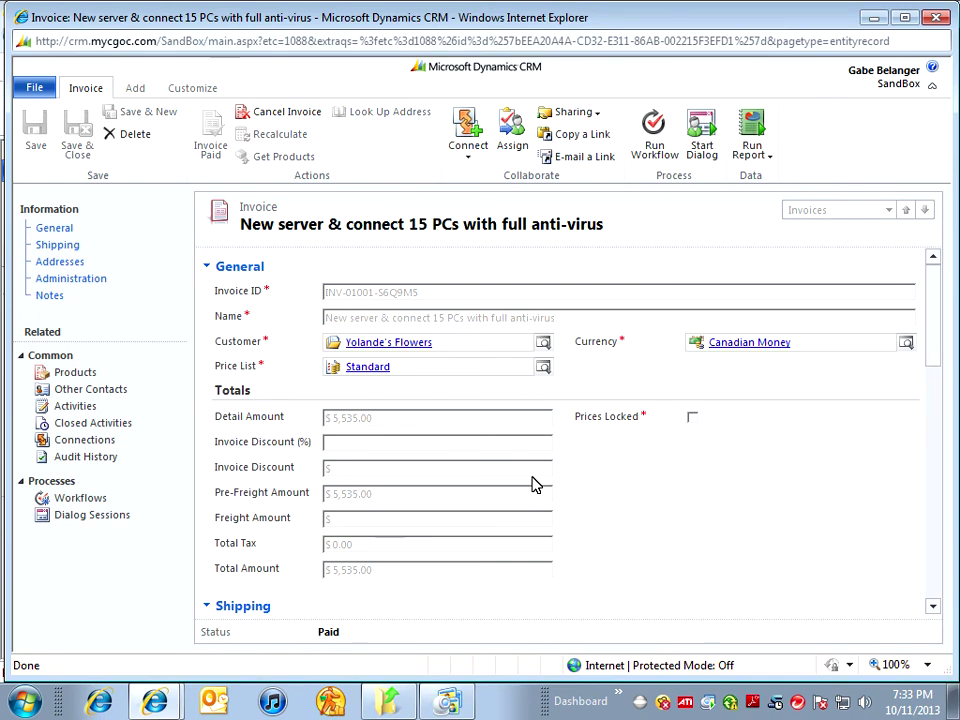
Step: Close the invoice record and display the Closed Invoices view in the Sales area
left_click(935, 17)
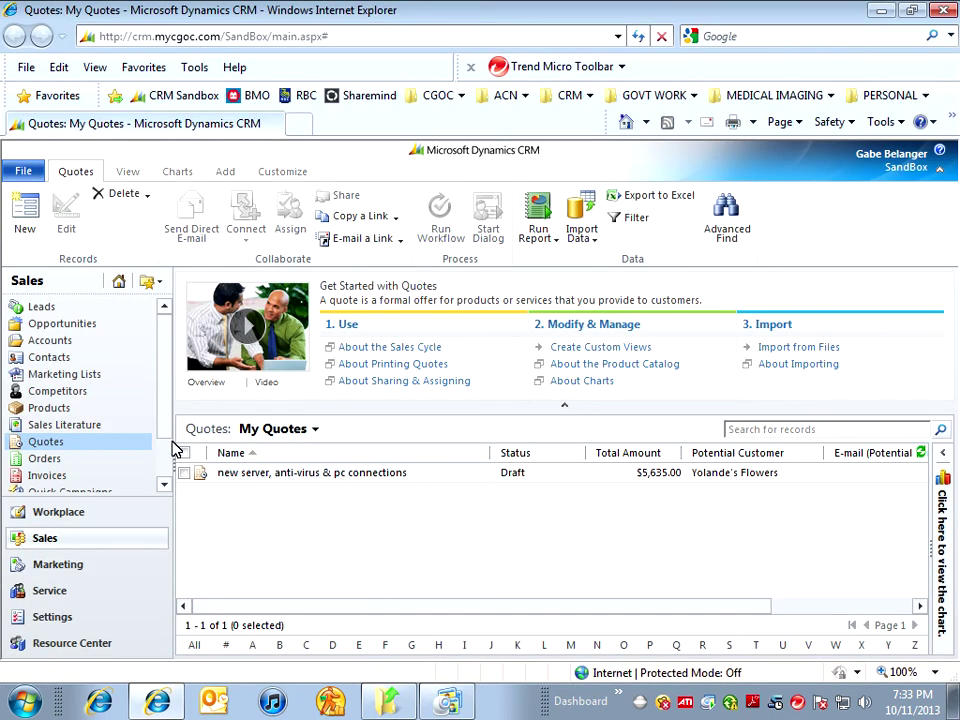
scroll(160, 445, "down", 3)
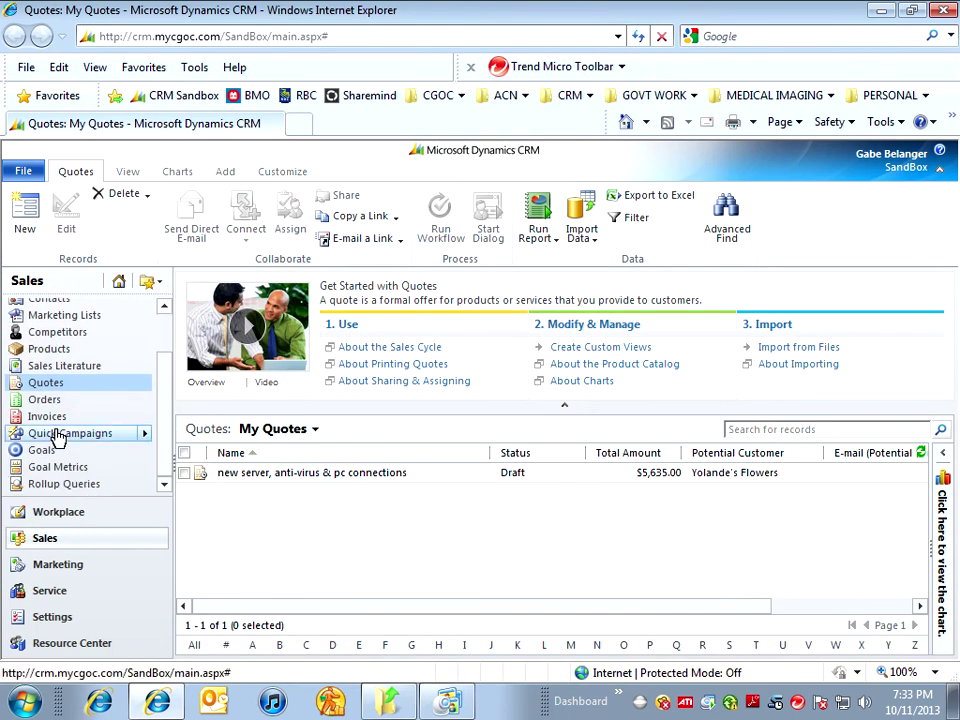
left_click(45, 420)
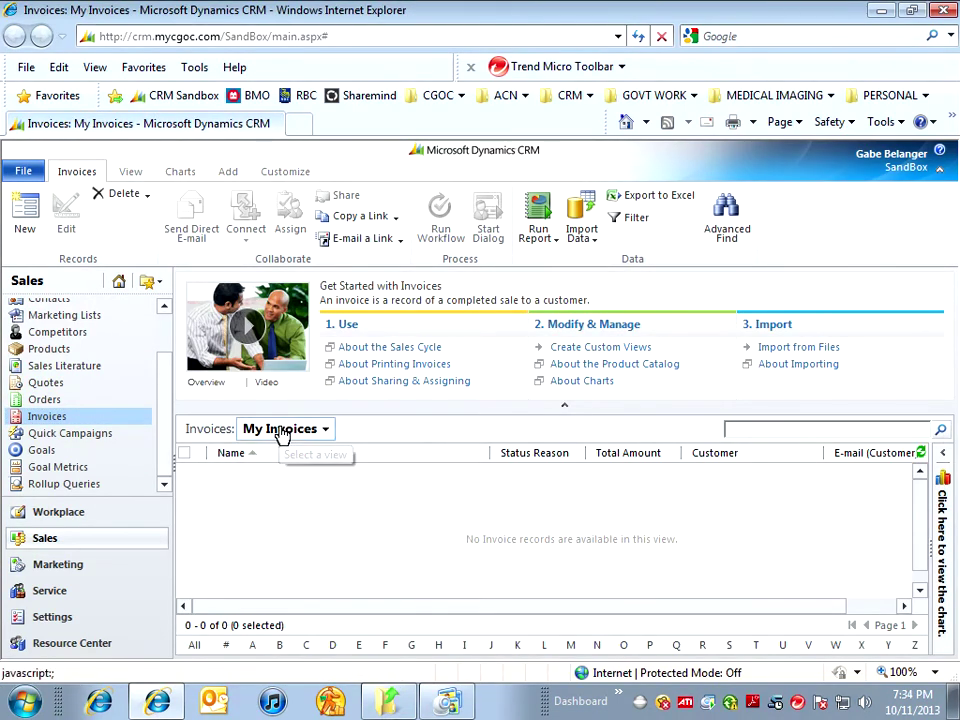
left_click(281, 429)
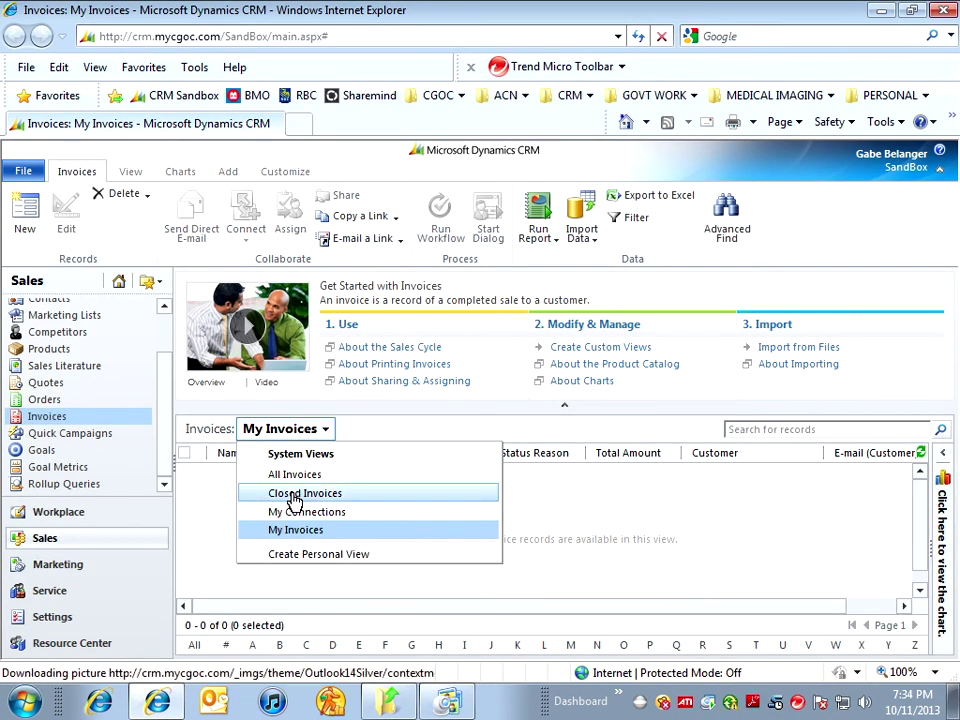
left_click(283, 494)
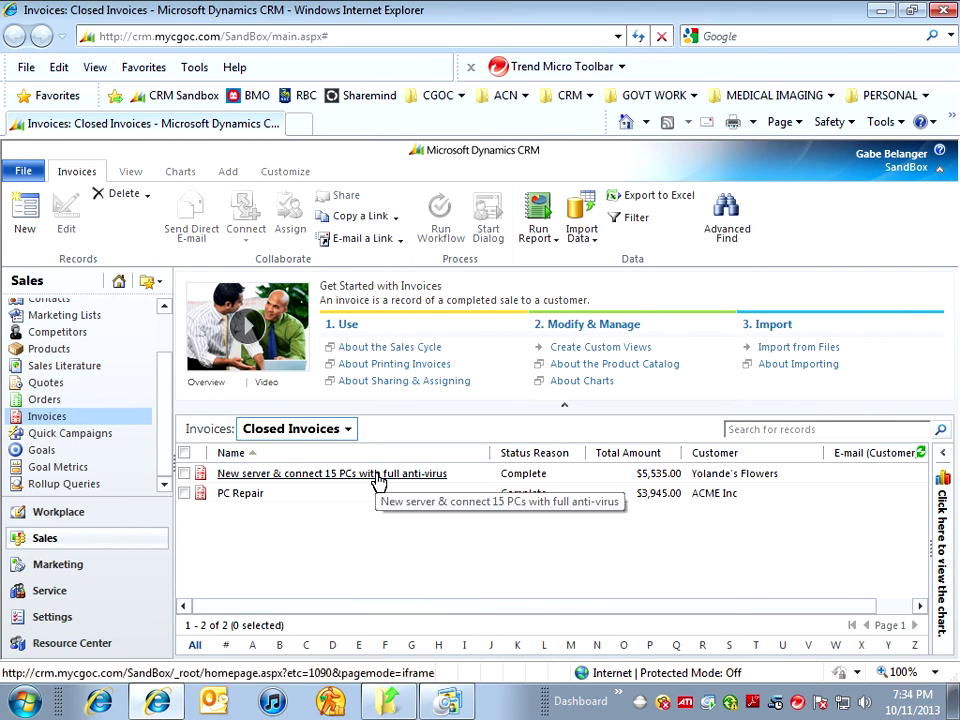
Step: Switch the invoice list to All Invoices and back to My Invoices, and minimize the browser window
left_click(322, 429)
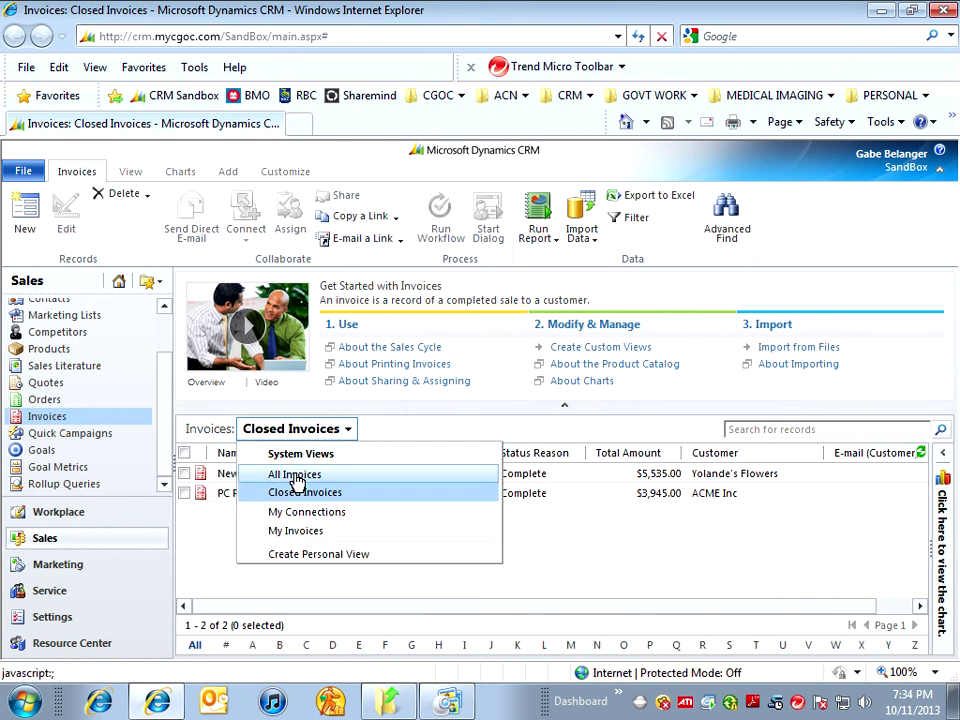
left_click(296, 476)
left_click(300, 432)
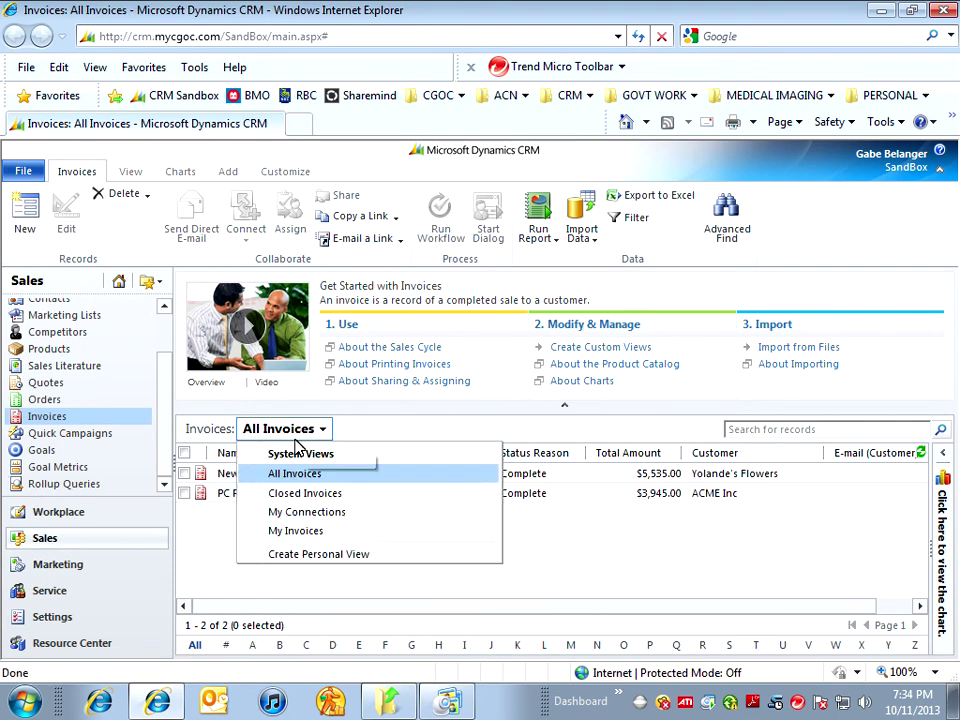
left_click(293, 531)
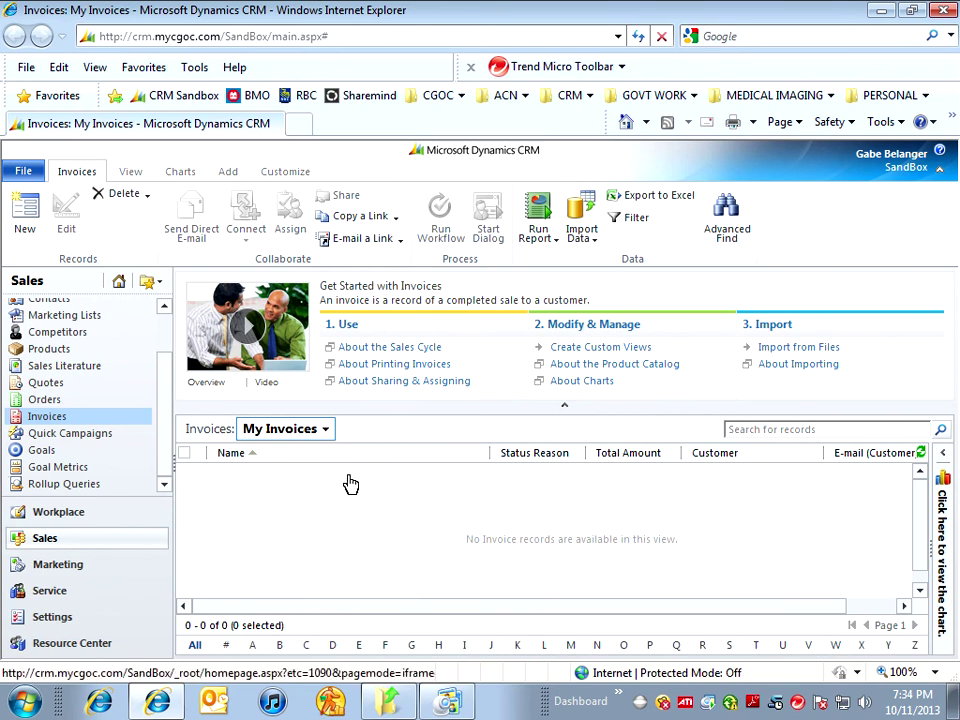
left_click(881, 11)
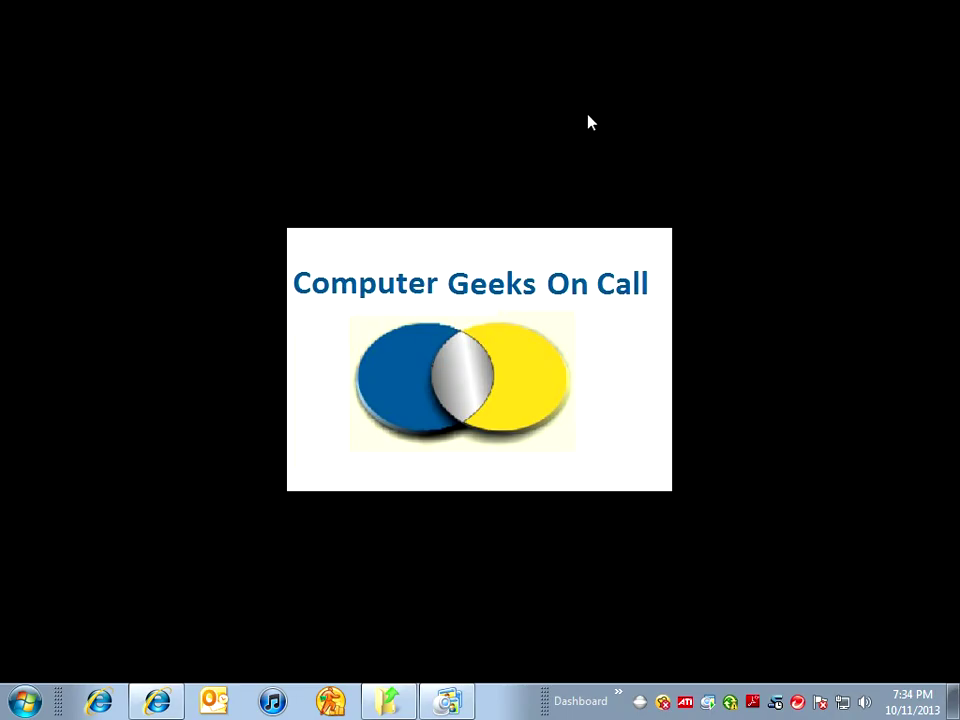